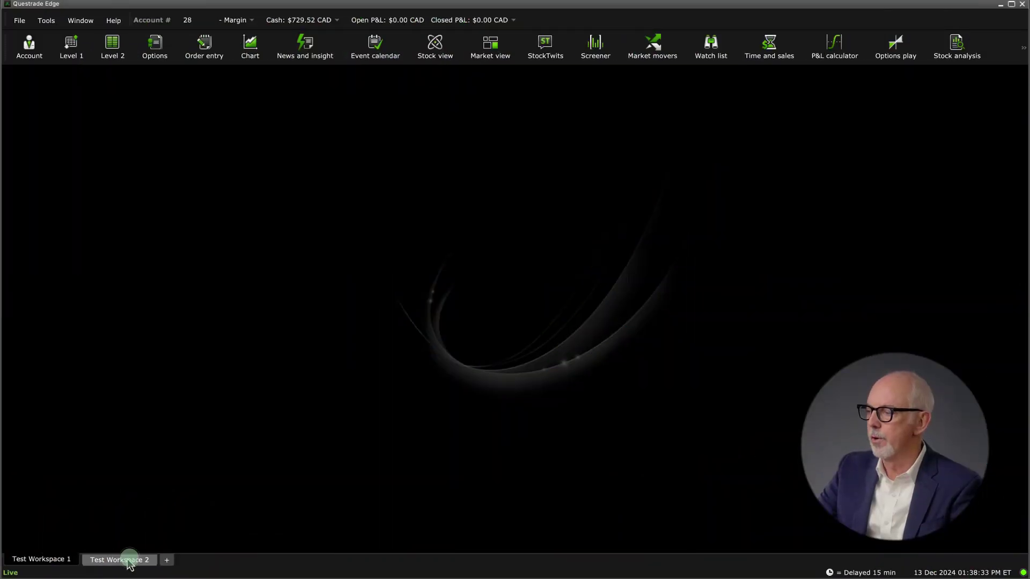
Step: In Test Workspace 2, enlarge the News panel and link the chart and news in Green
{"action": "left_click", "coordinate": [120, 559]}
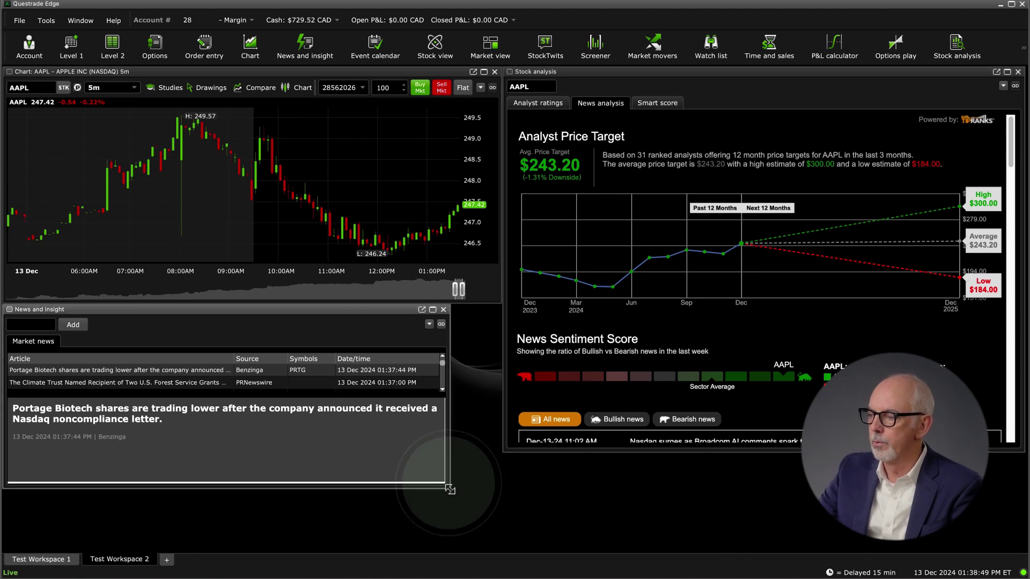
{"action": "left_click_drag", "start_coordinate": [447, 483], "coordinate": [499, 546]}
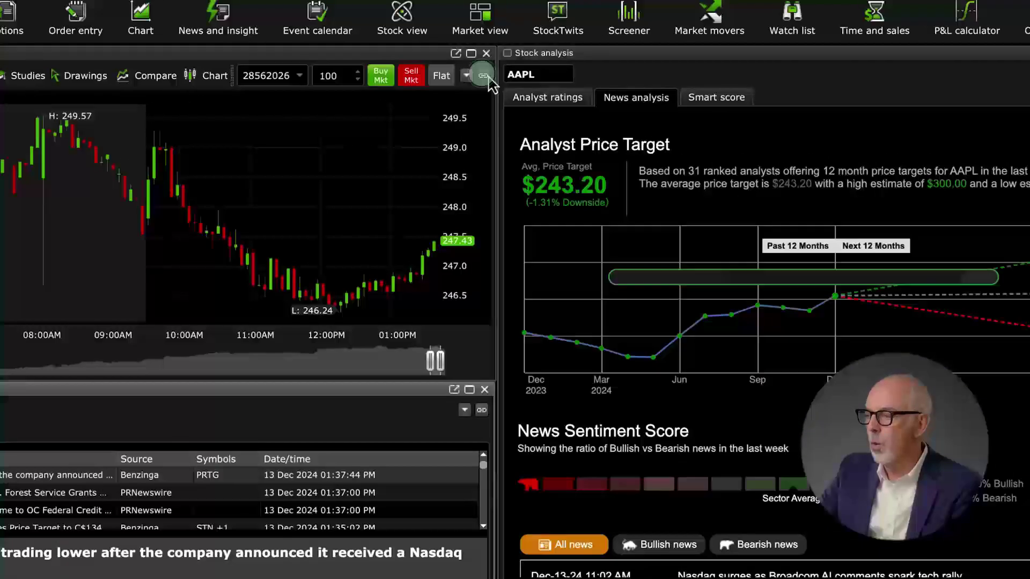
{"action": "left_click", "coordinate": [492, 87]}
{"action": "left_click", "coordinate": [523, 98]}
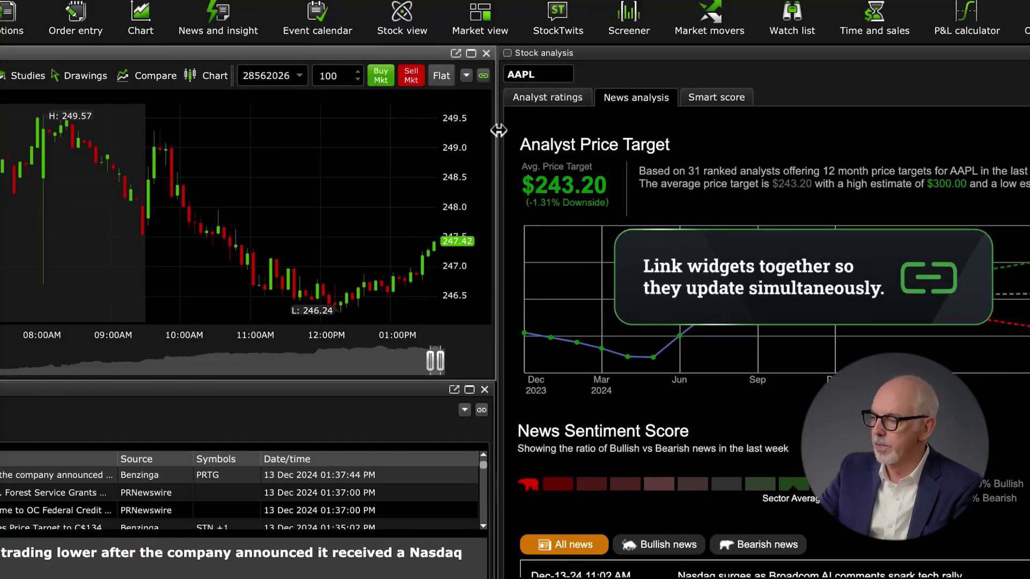
{"action": "left_click", "coordinate": [484, 412]}
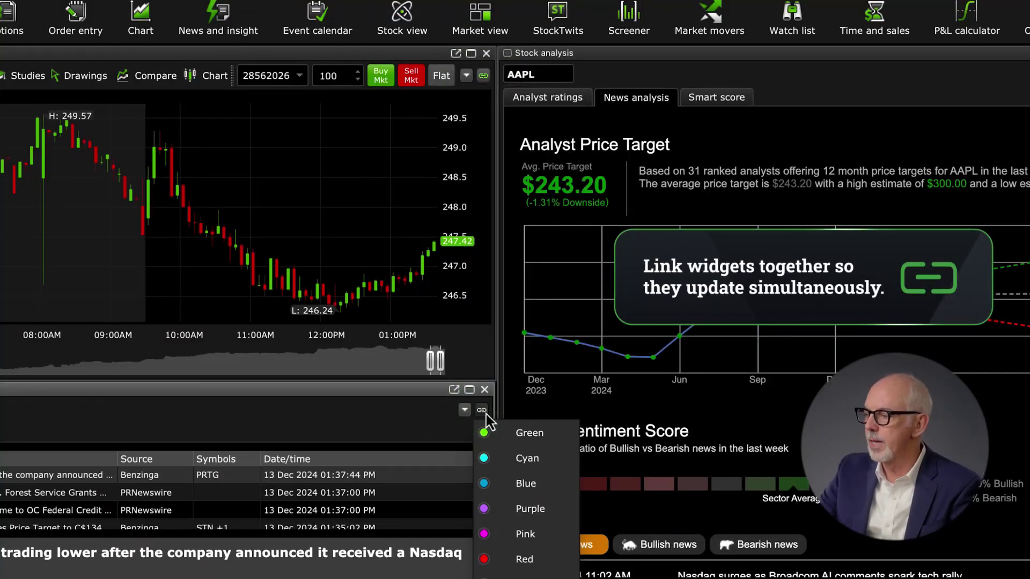
{"action": "left_click", "coordinate": [485, 433]}
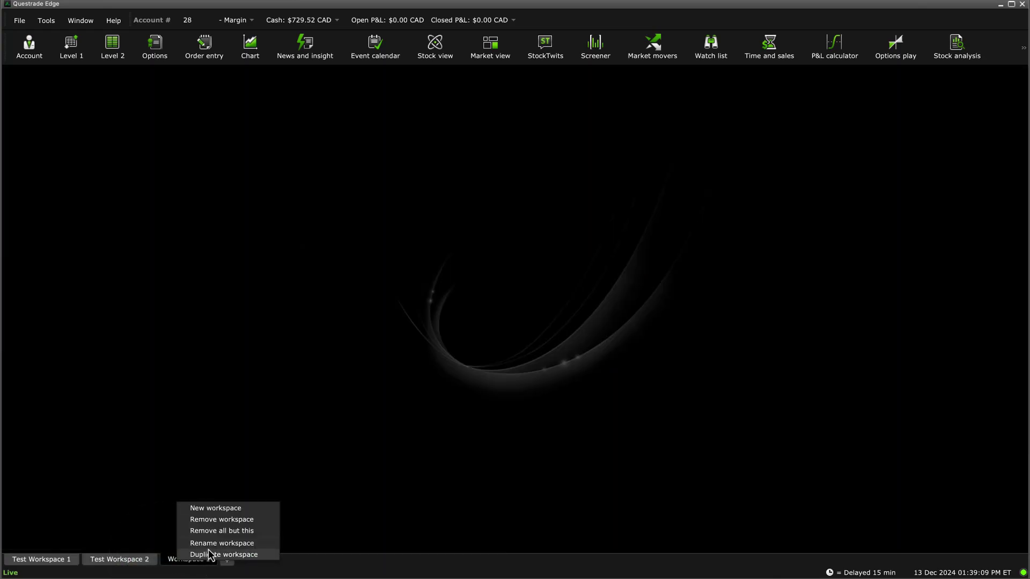
Step: Add a chart, a Market view watch list and a Level 1 panel placed bottom-left
{"action": "left_click", "coordinate": [210, 553]}
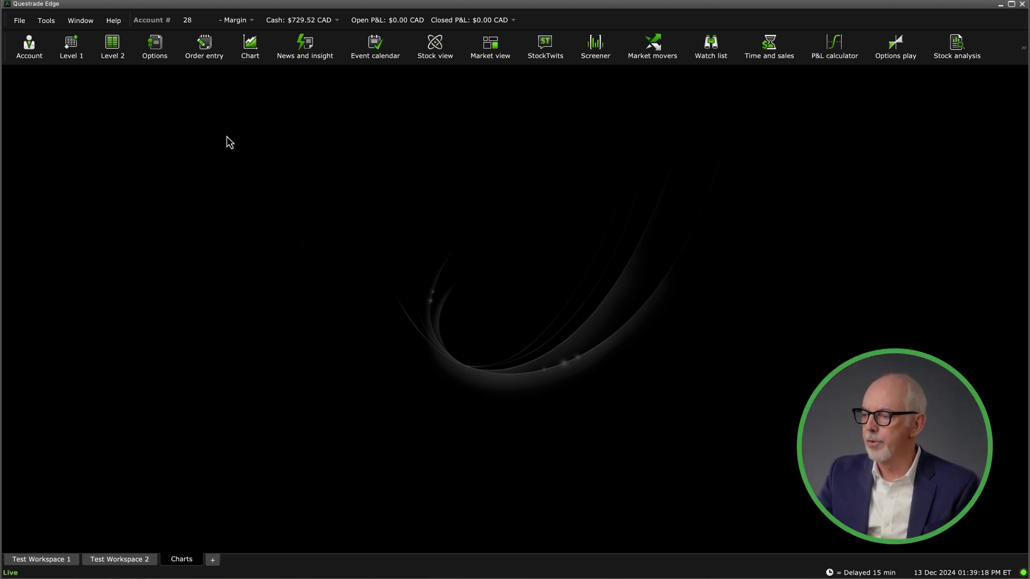
{"action": "left_click", "coordinate": [251, 47]}
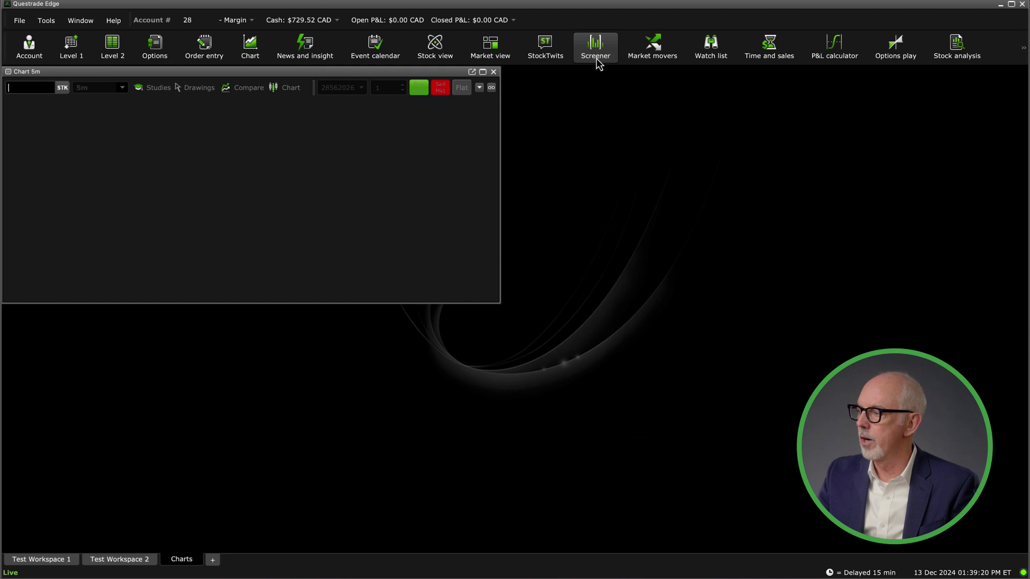
{"action": "left_click", "coordinate": [712, 49]}
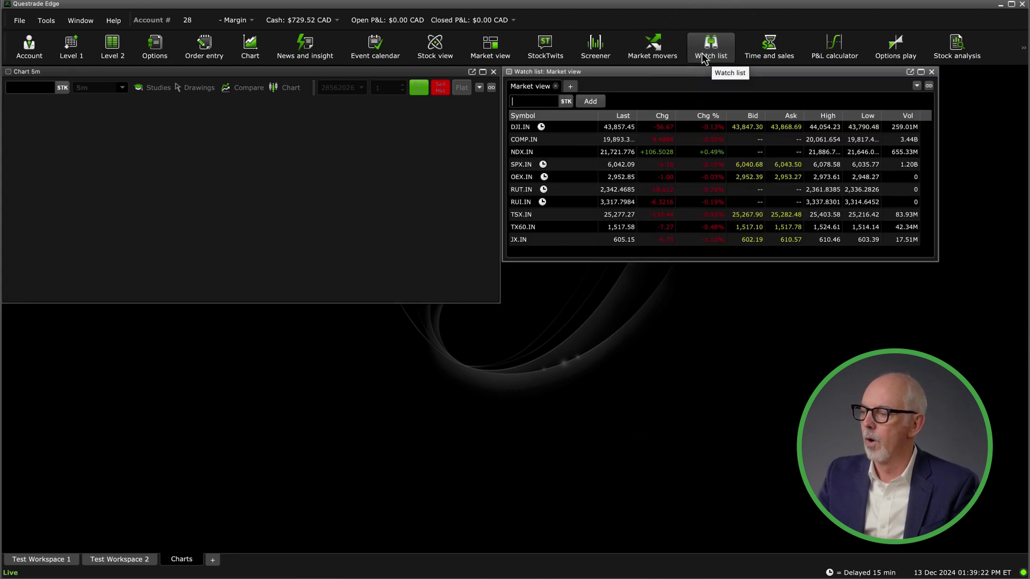
{"action": "left_click", "coordinate": [72, 47]}
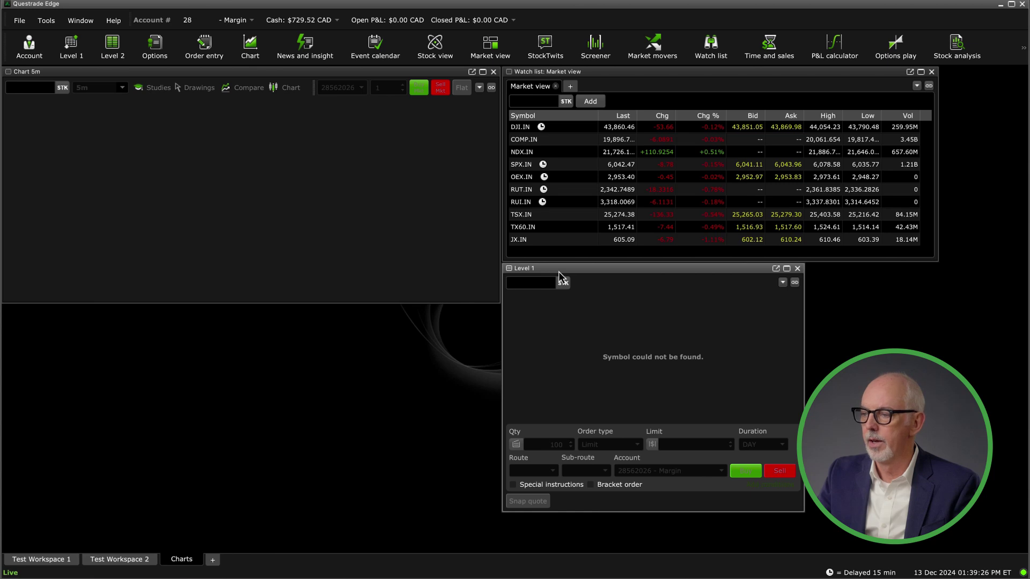
{"action": "left_click_drag", "start_coordinate": [561, 272], "coordinate": [64, 314]}
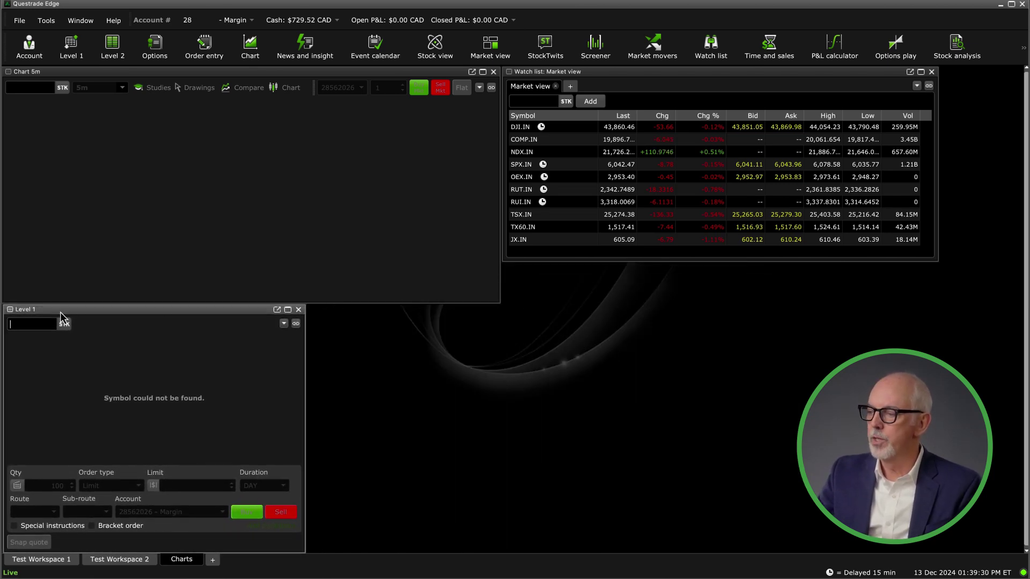
Step: Link the chart and the Level 1 panel to the Green group
{"action": "left_click", "coordinate": [492, 87]}
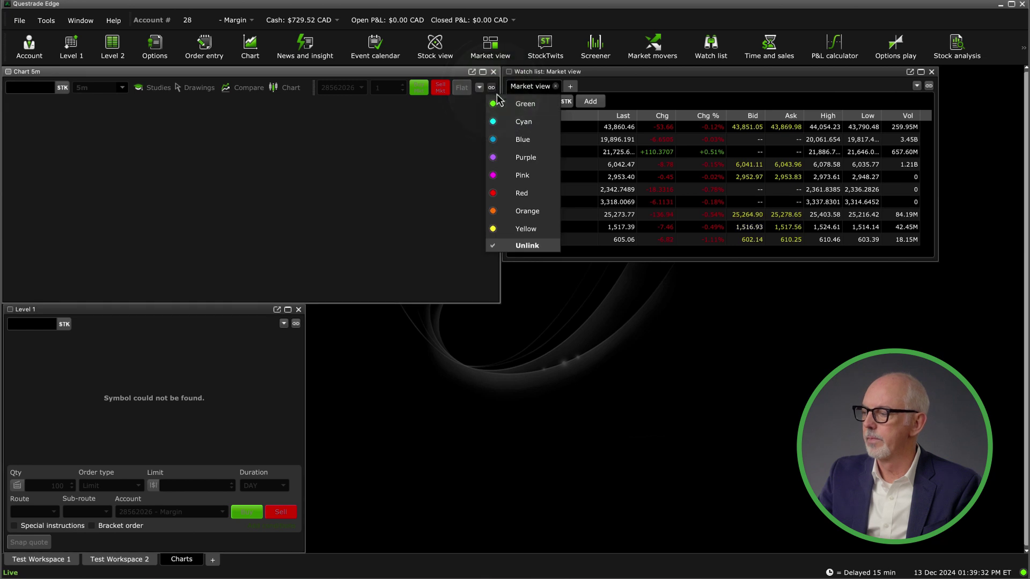
{"action": "left_click", "coordinate": [498, 106]}
{"action": "left_click", "coordinate": [296, 324]}
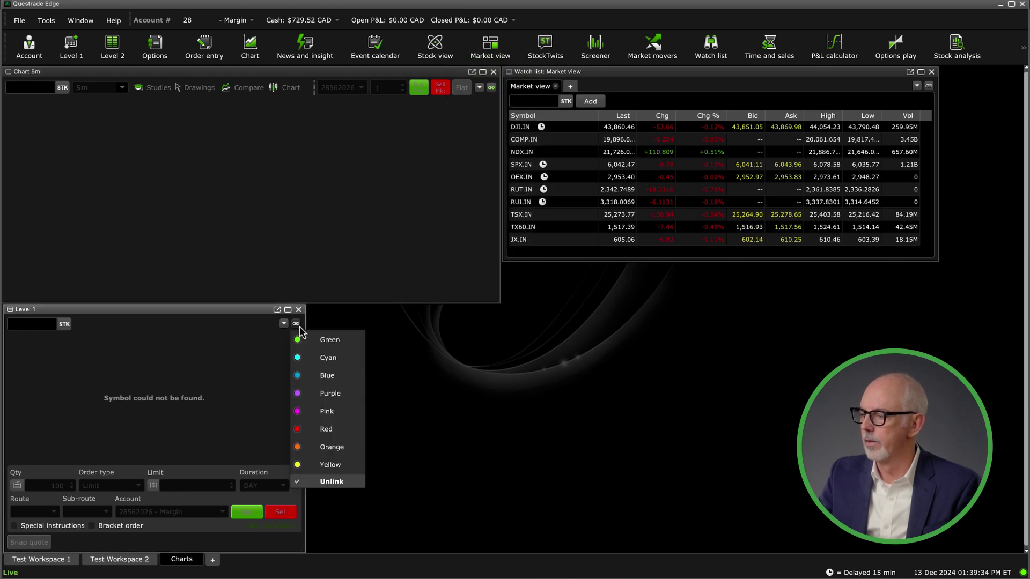
{"action": "left_click", "coordinate": [329, 340]}
Step: Load Apple Inc (AAPL) into the linked chart and Level 1 panel
{"action": "left_click", "coordinate": [31, 87]}
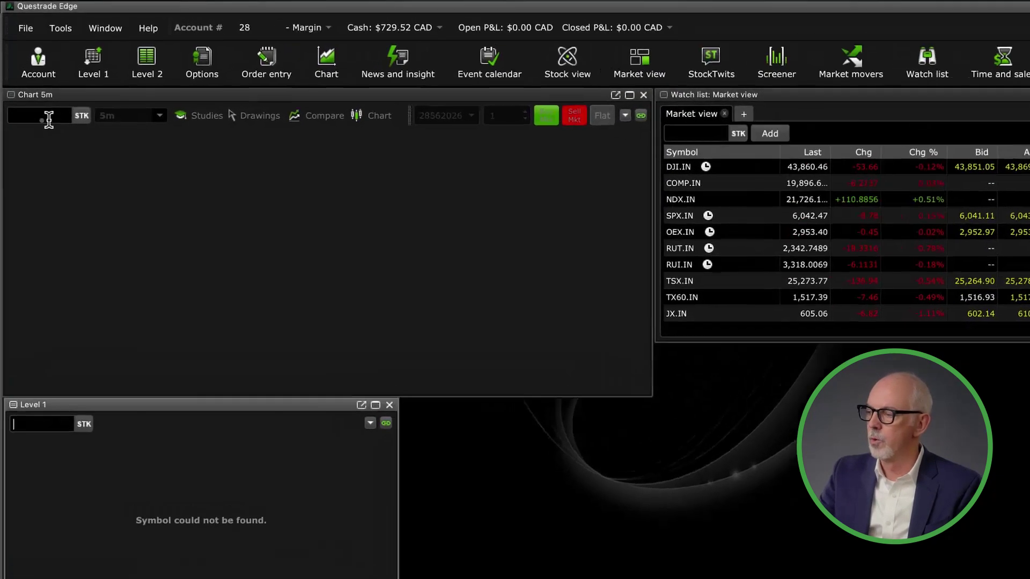
{"action": "type", "text": "AAPL"}
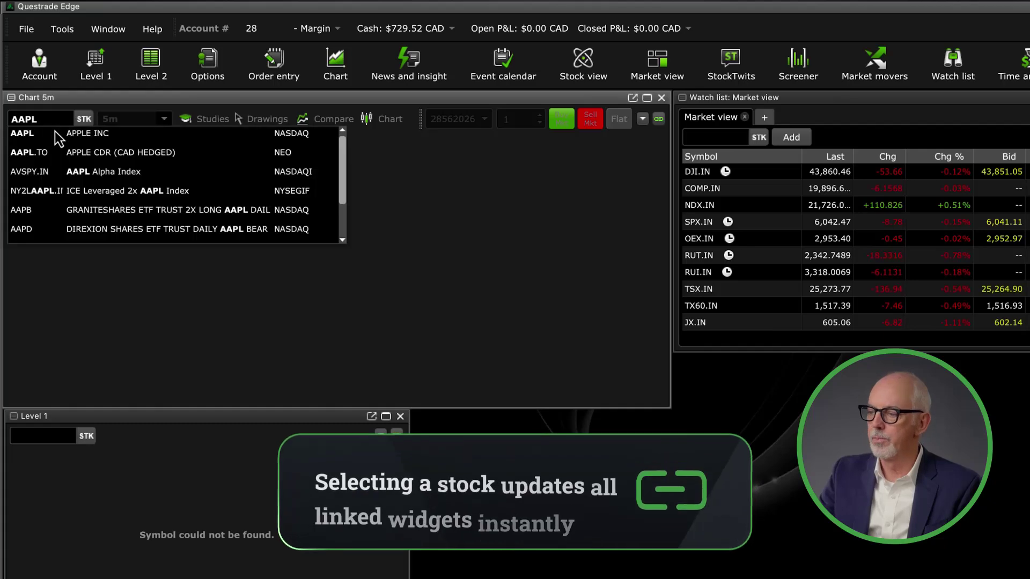
{"action": "left_click", "coordinate": [70, 140]}
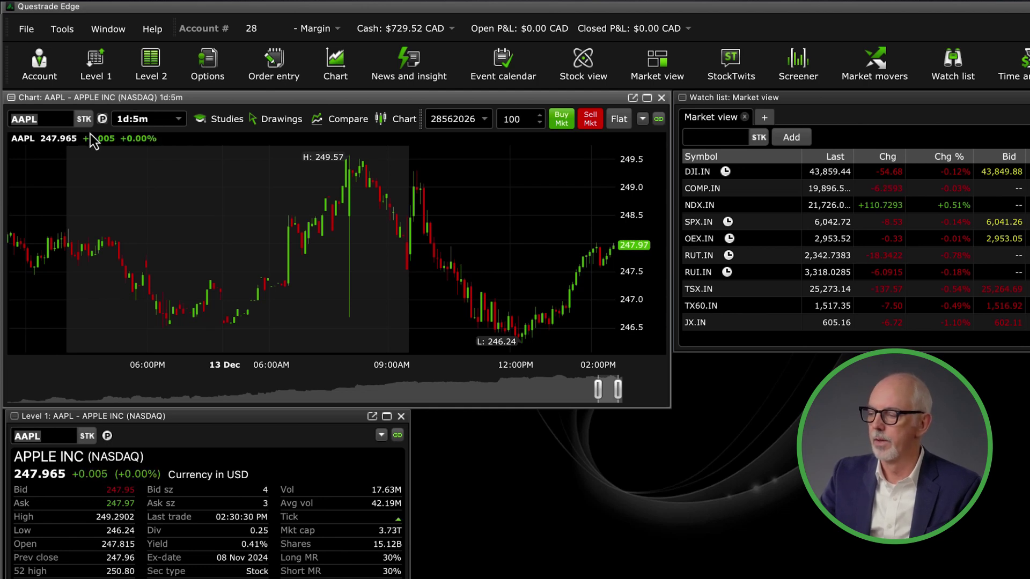
{"action": "left_click", "coordinate": [178, 120]}
{"action": "mouse_move", "coordinate": [146, 151]}
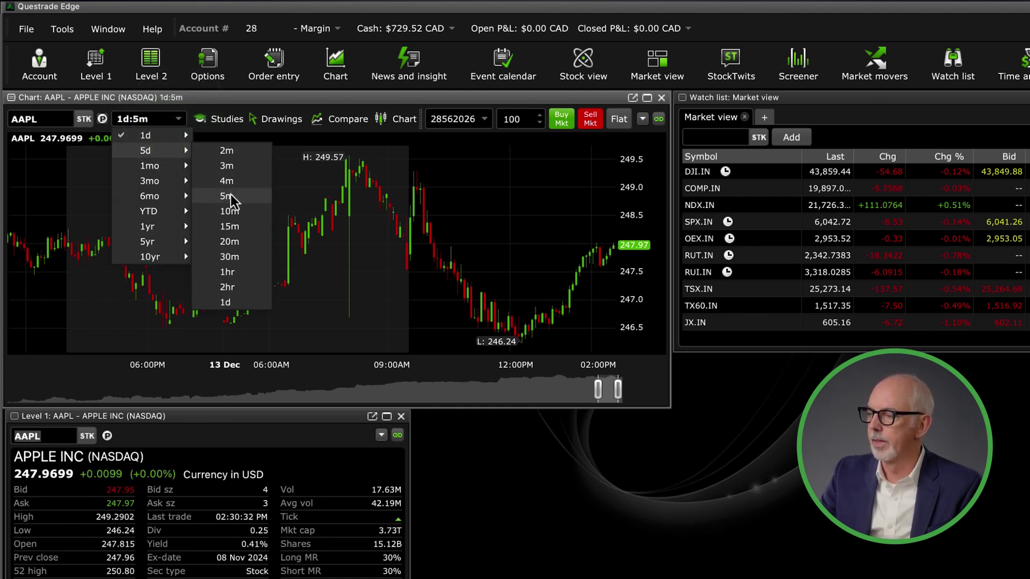
Step: Show 5-day, 5-minute AAPL bars with Momentum and Volume studies, and add an empty workspace
{"action": "left_click", "coordinate": [231, 199]}
{"action": "left_click", "coordinate": [227, 119]}
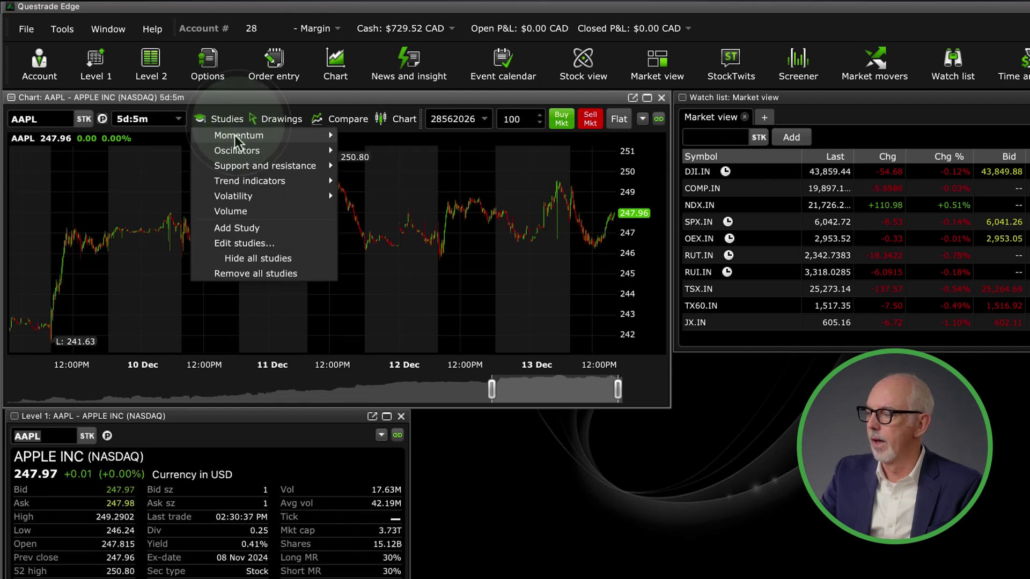
{"action": "mouse_move", "coordinate": [238, 136]}
{"action": "left_click", "coordinate": [383, 136]}
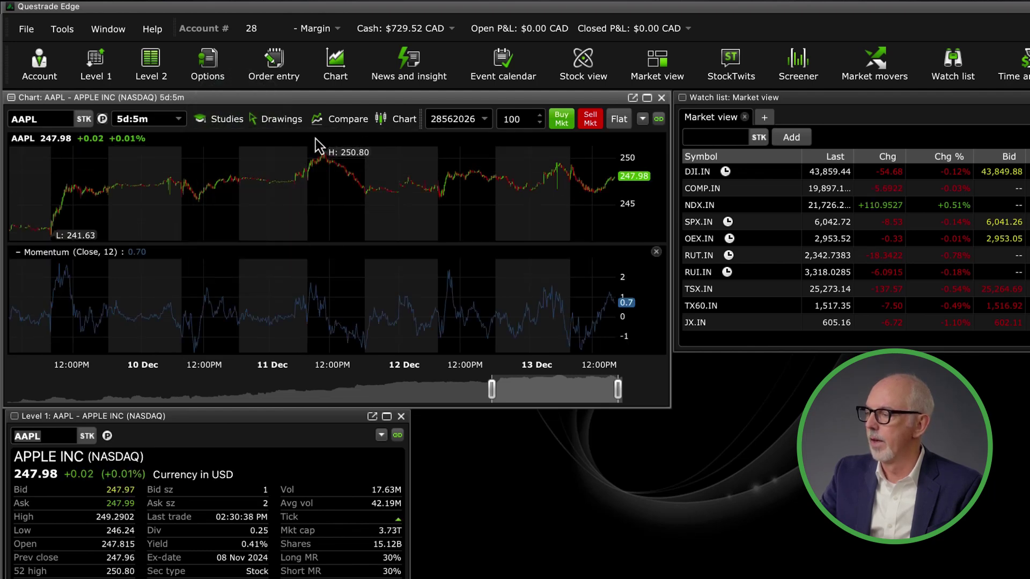
{"action": "left_click", "coordinate": [228, 118]}
{"action": "left_click", "coordinate": [236, 213]}
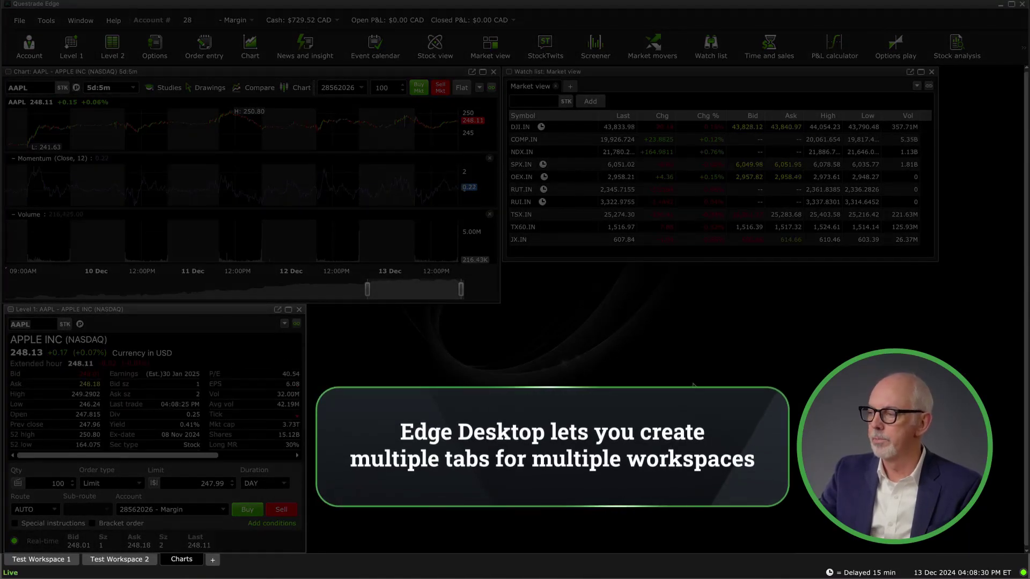
{"action": "left_click", "coordinate": [326, 553]}
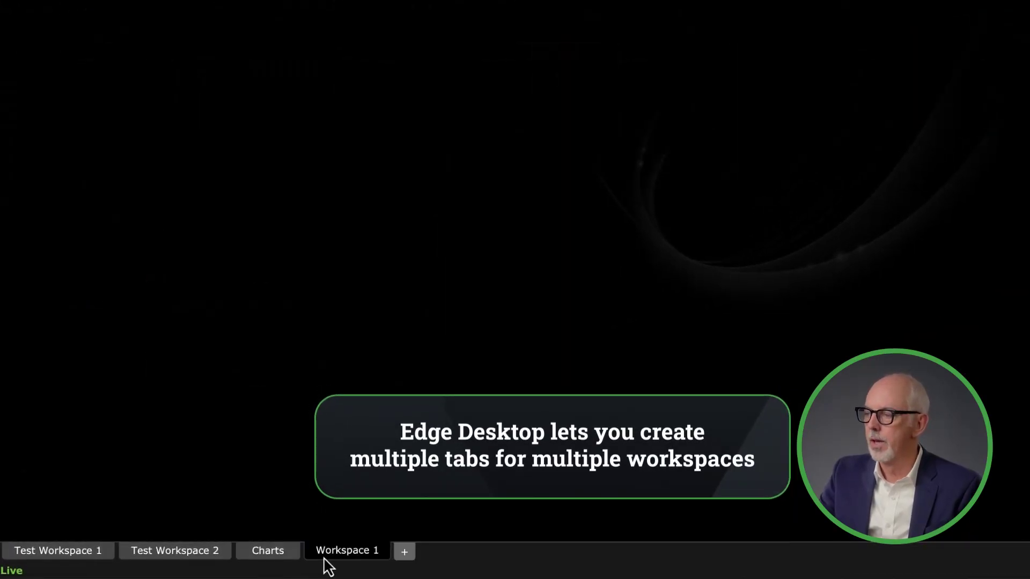
Step: Rename the Workspace 1 tab to 'Research'
{"action": "right_click", "coordinate": [329, 553]}
{"action": "left_click", "coordinate": [405, 531]}
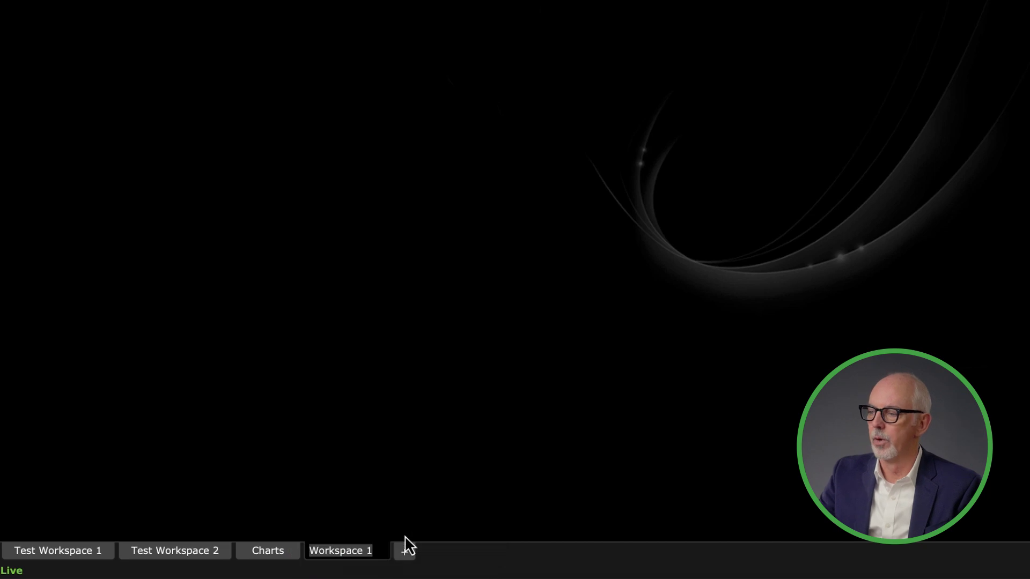
{"action": "type", "text": "Resea"}
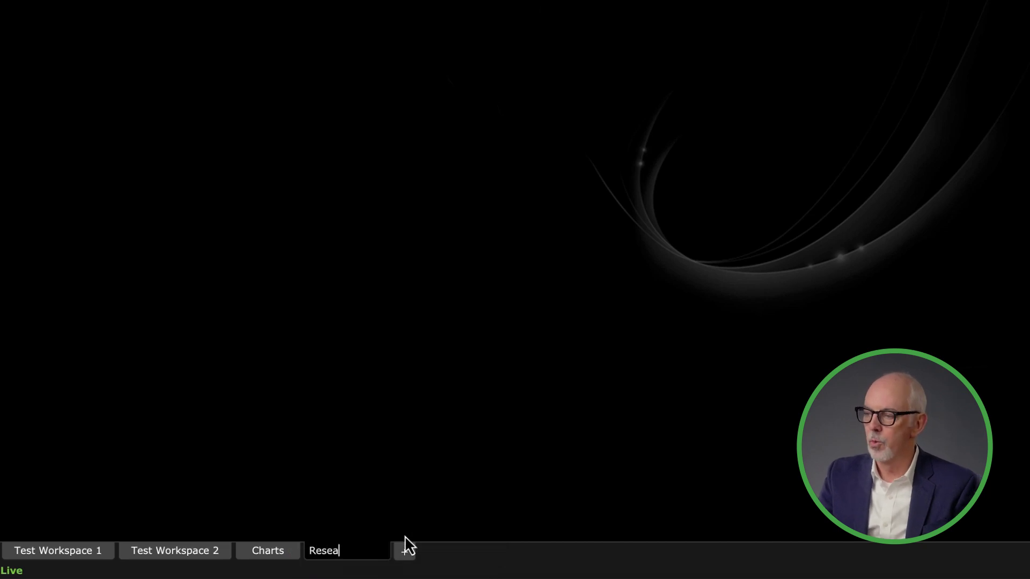
{"action": "type", "text": "rch"}
{"action": "key", "text": "Return"}
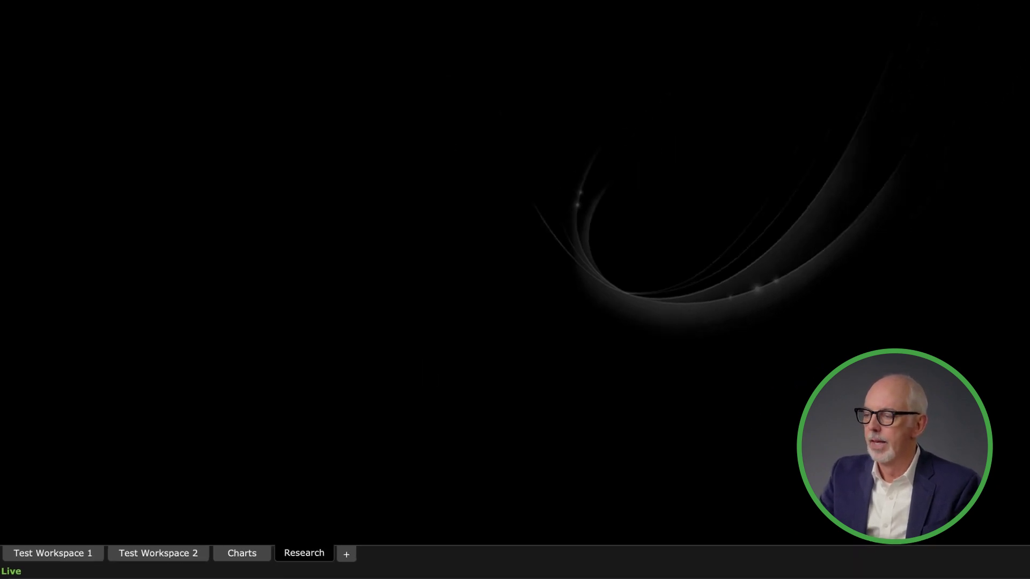
Step: Add shortened News and Stock analysis panels to the Research workspace
{"action": "left_click", "coordinate": [305, 47]}
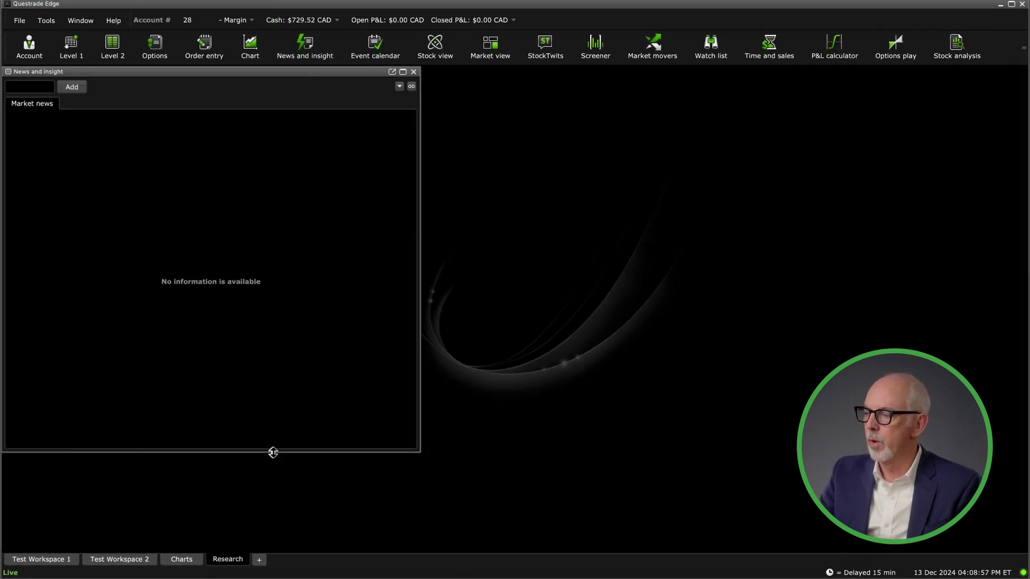
{"action": "left_click_drag", "start_coordinate": [273, 453], "coordinate": [282, 282]}
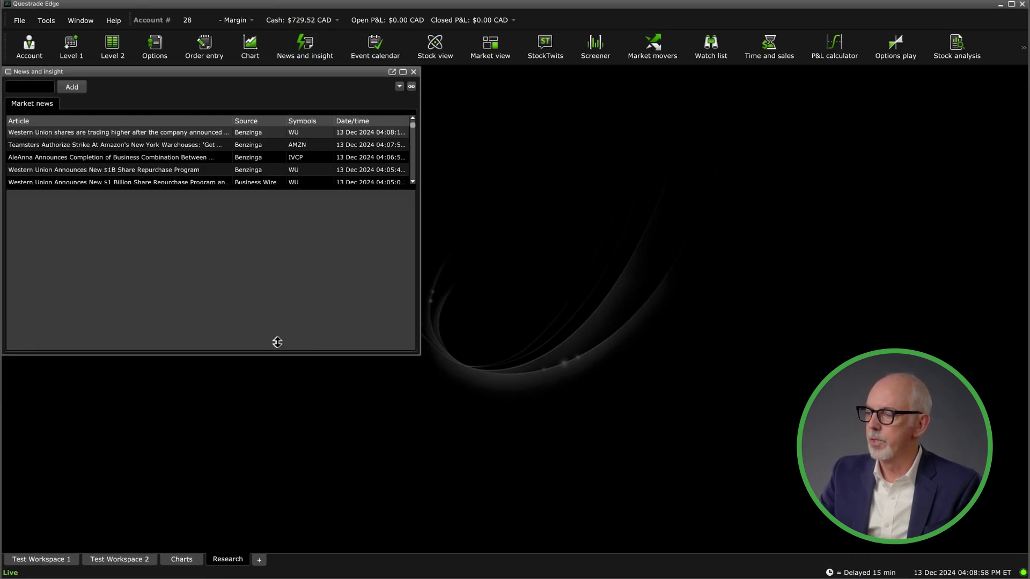
{"action": "left_click", "coordinate": [957, 48]}
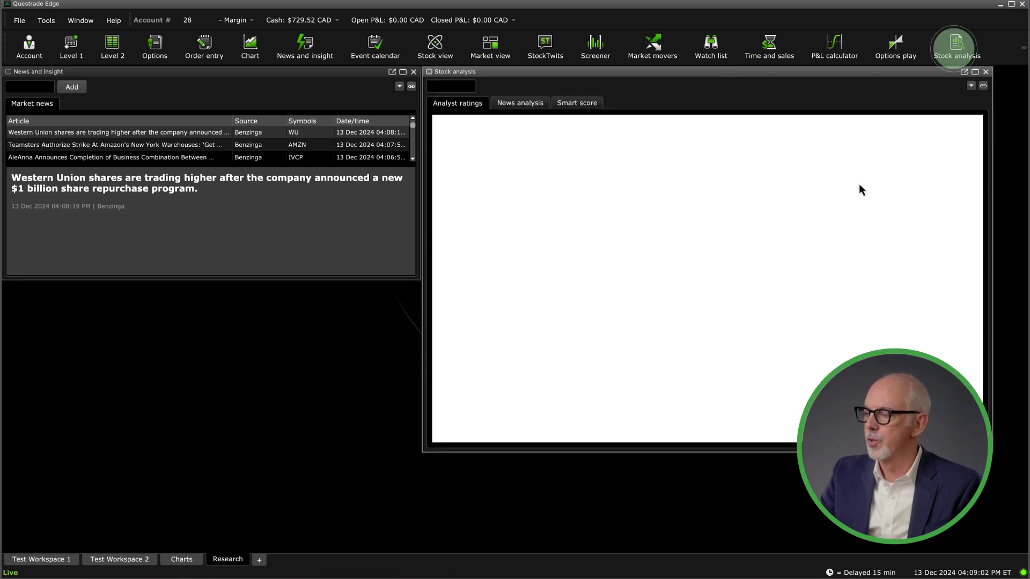
{"action": "left_click_drag", "start_coordinate": [676, 453], "coordinate": [660, 281]}
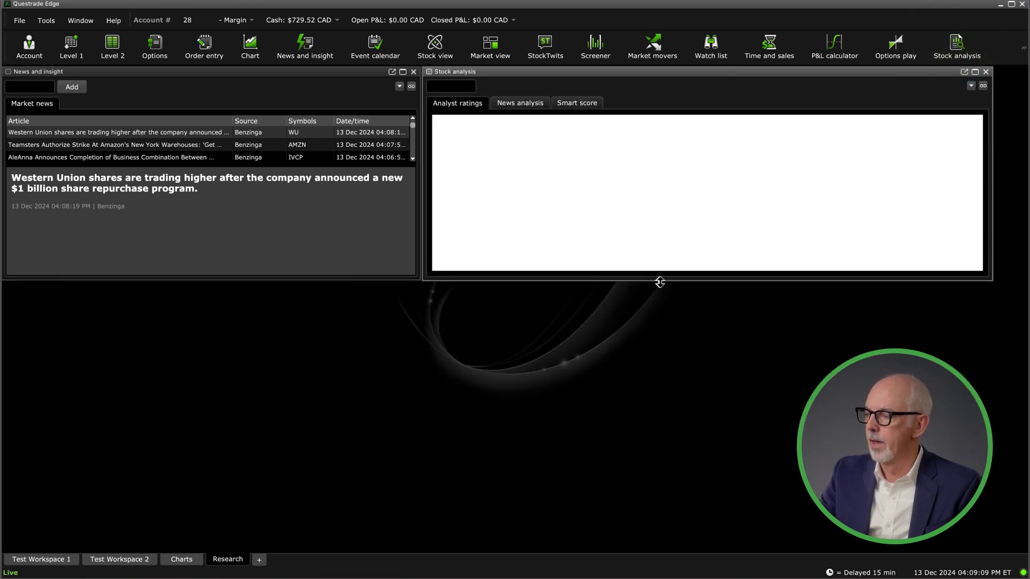
Step: Add a narrowed Trending stocks panel and a Market view watch list
{"action": "left_click", "coordinate": [1023, 55]}
{"action": "left_click", "coordinate": [181, 81]}
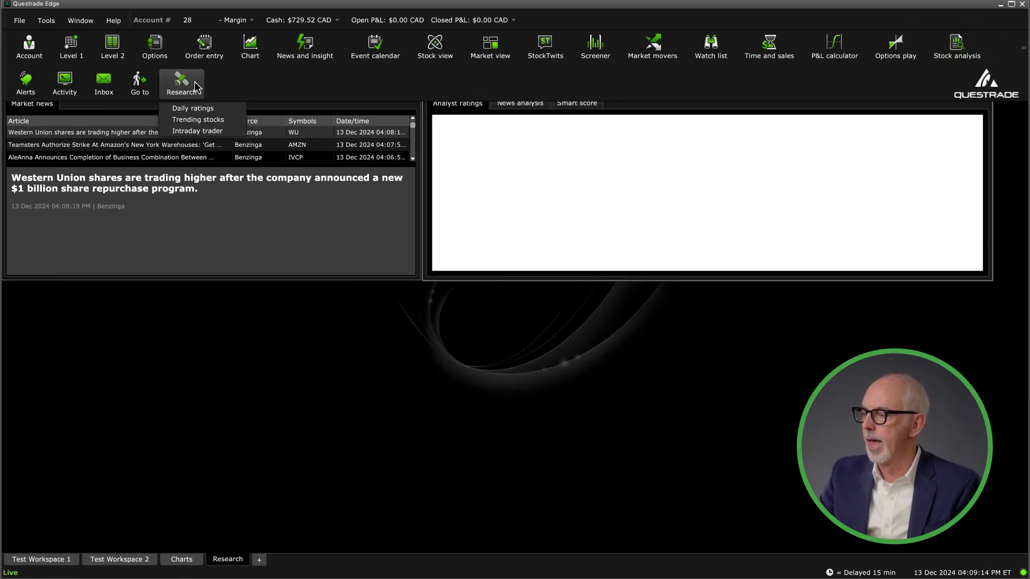
{"action": "left_click", "coordinate": [202, 118]}
{"action": "left_click_drag", "start_coordinate": [993, 372], "coordinate": [463, 372]}
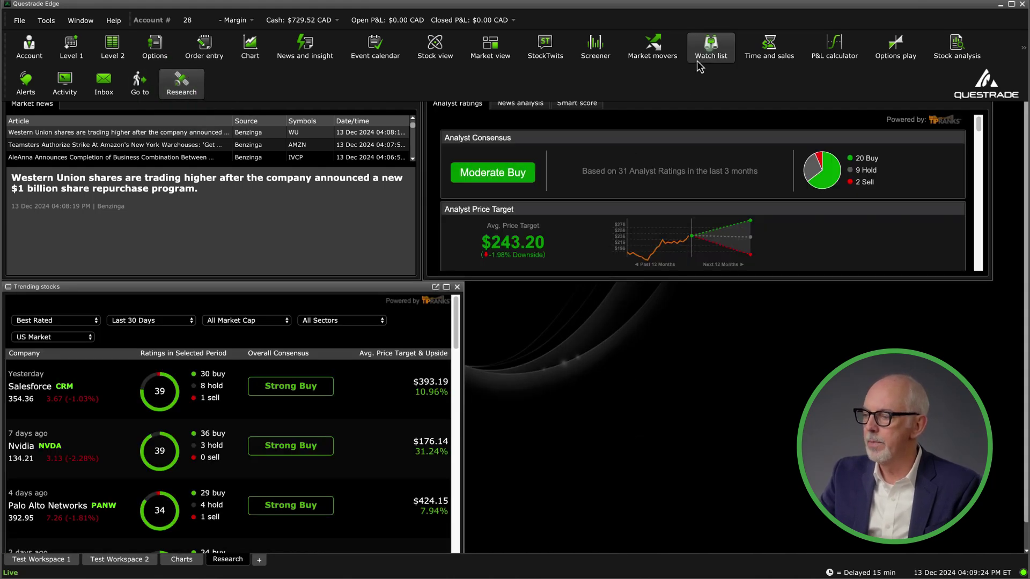
{"action": "left_click", "coordinate": [711, 48]}
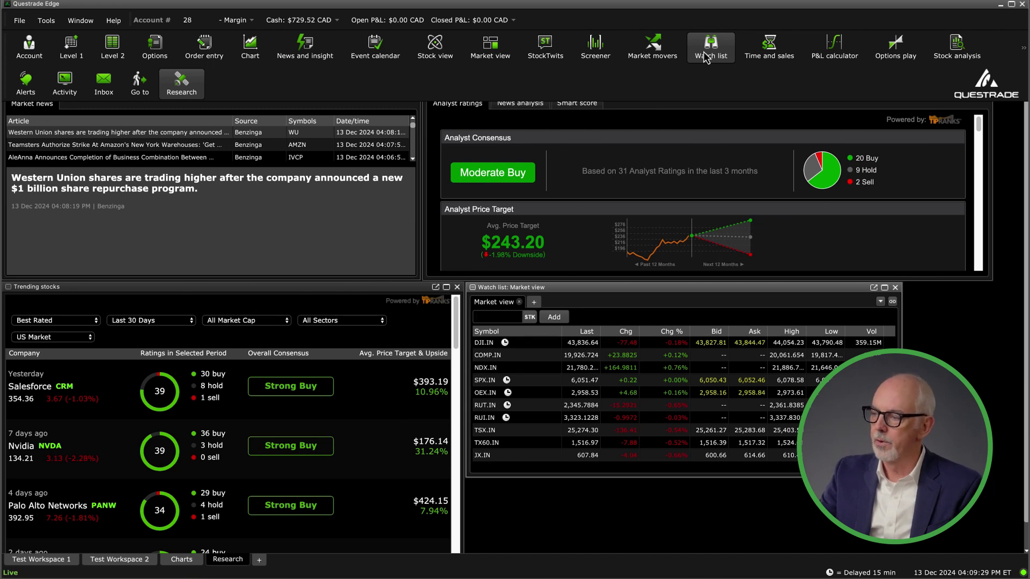
Step: Create a new watch list named 'Test'
{"action": "left_click", "coordinate": [534, 302]}
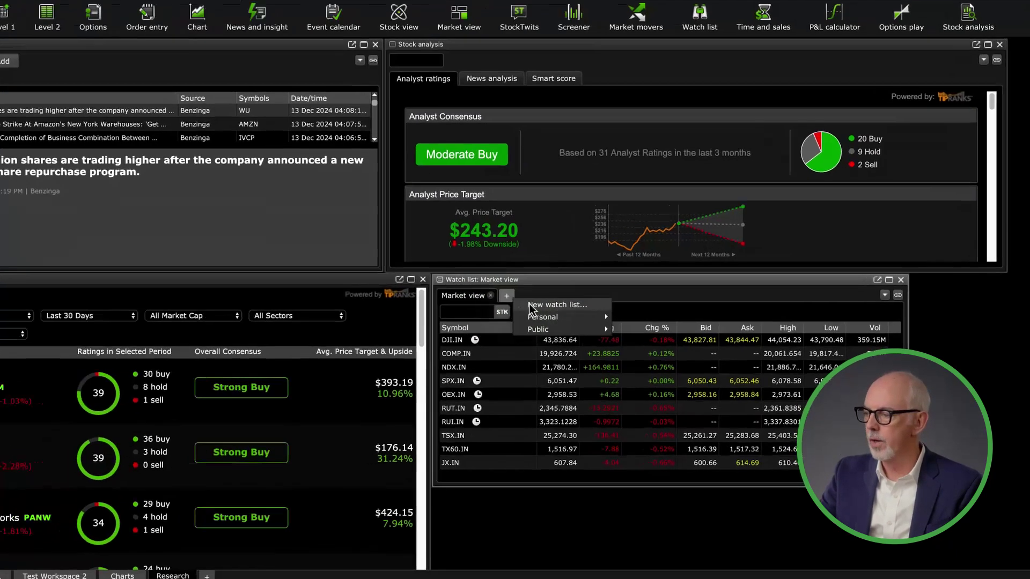
{"action": "left_click", "coordinate": [557, 305]}
{"action": "type", "text": "Test"}
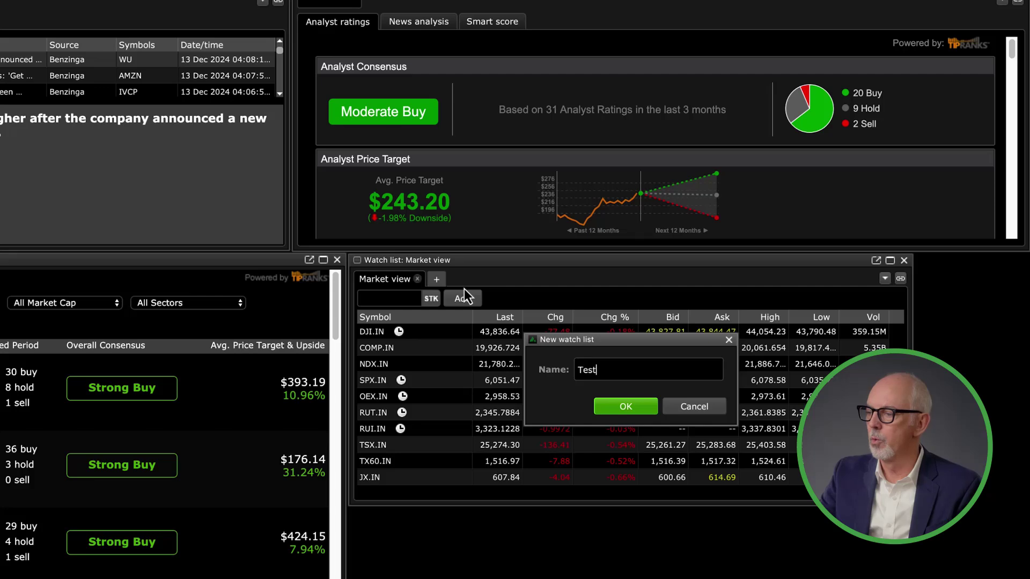
{"action": "left_click", "coordinate": [621, 404]}
{"action": "type", "text": "CNI"}
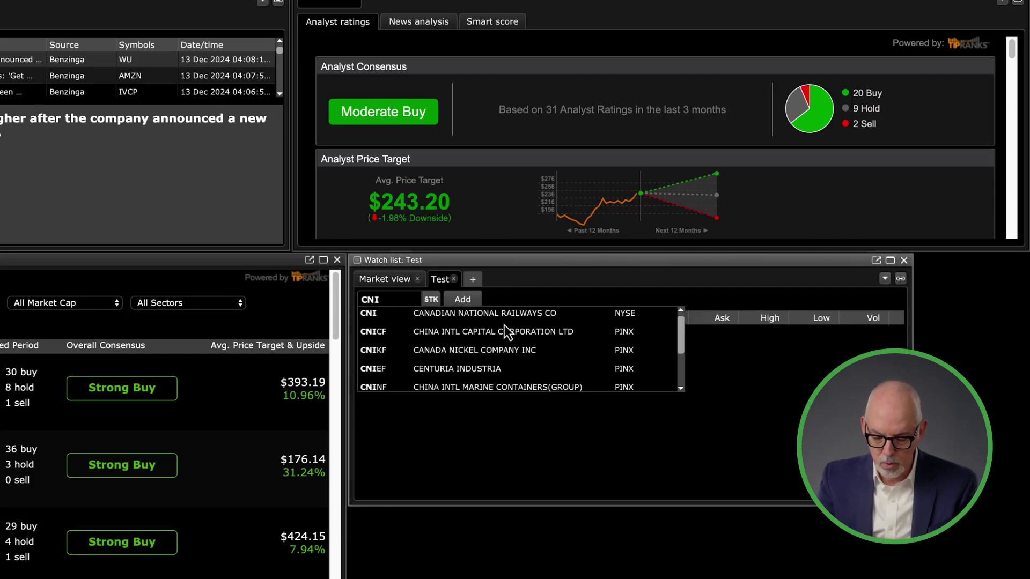
Step: Add CNI, CNQ, AAPL, NVDA and SPY to the Test watch list
{"action": "left_click", "coordinate": [492, 314]}
{"action": "type", "text": "CNQ"}
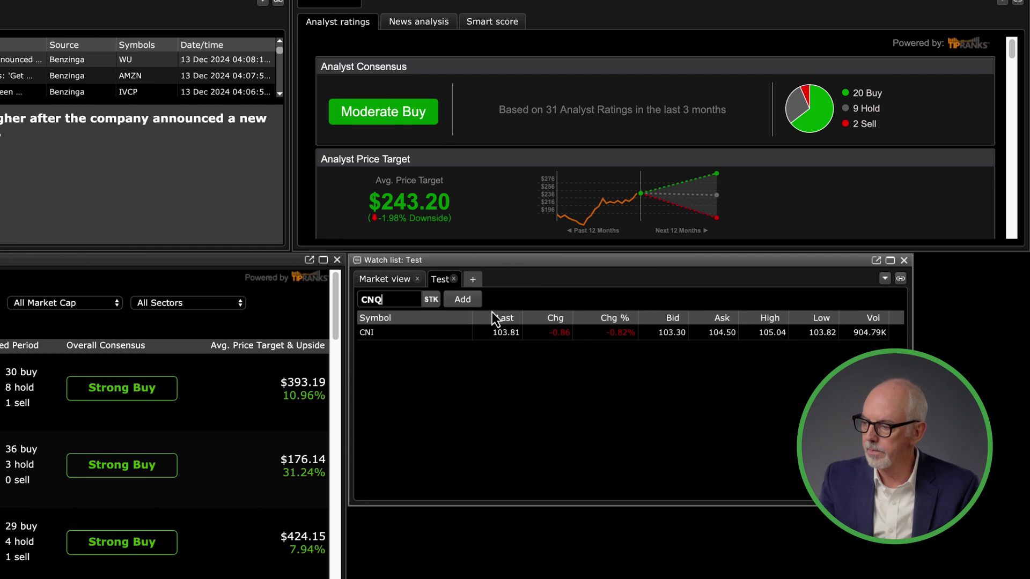
{"action": "key", "text": "Return"}
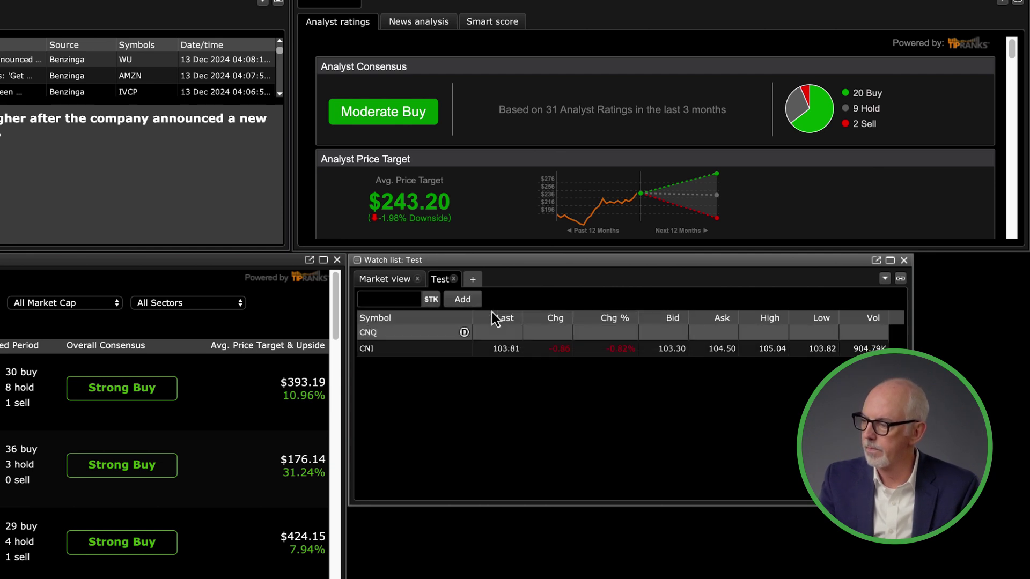
{"action": "type", "text": "AAPL"}
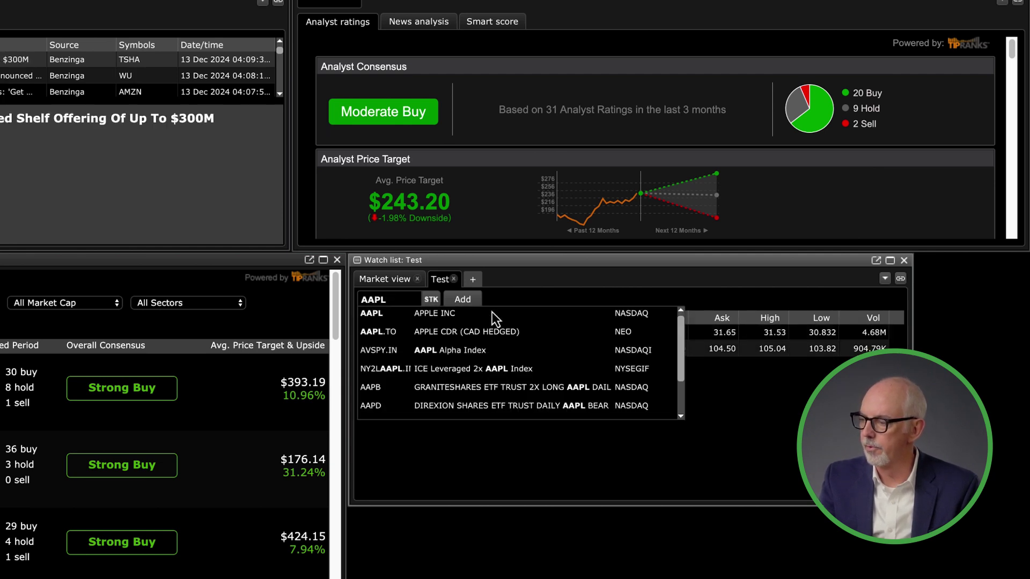
{"action": "key", "text": "Return"}
{"action": "type", "text": "NVDA"}
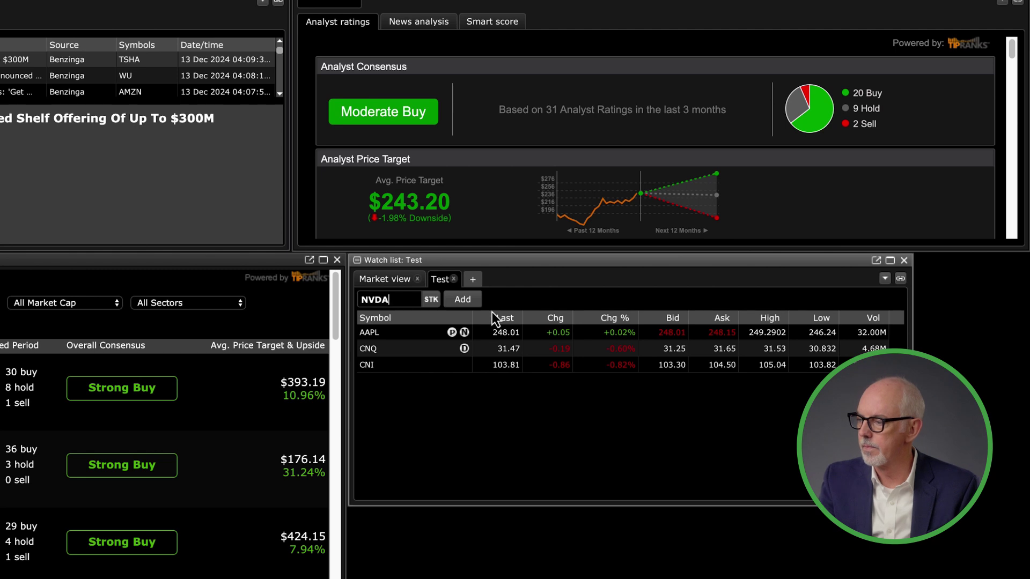
{"action": "key", "text": "Return"}
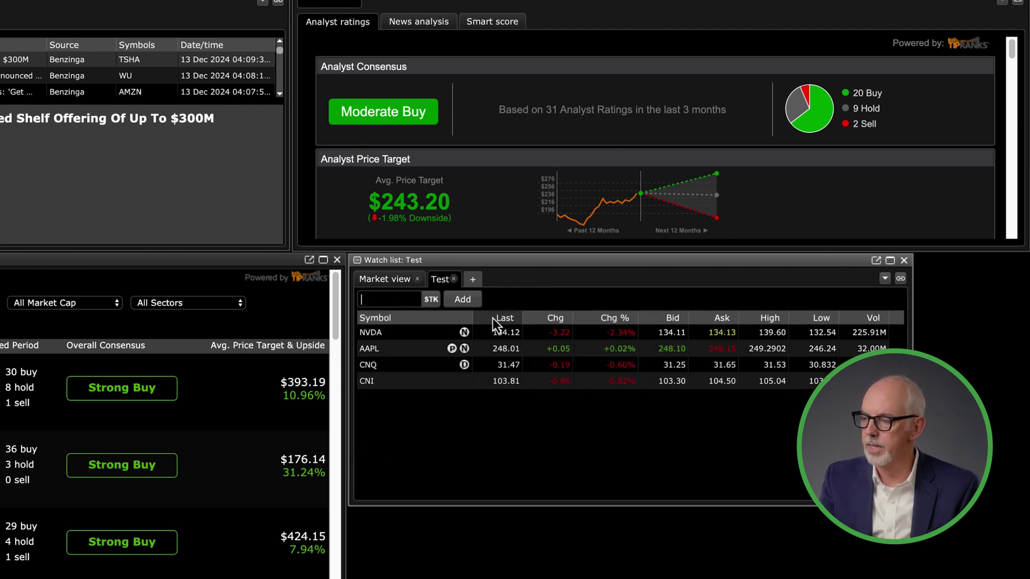
{"action": "type", "text": "SPY"}
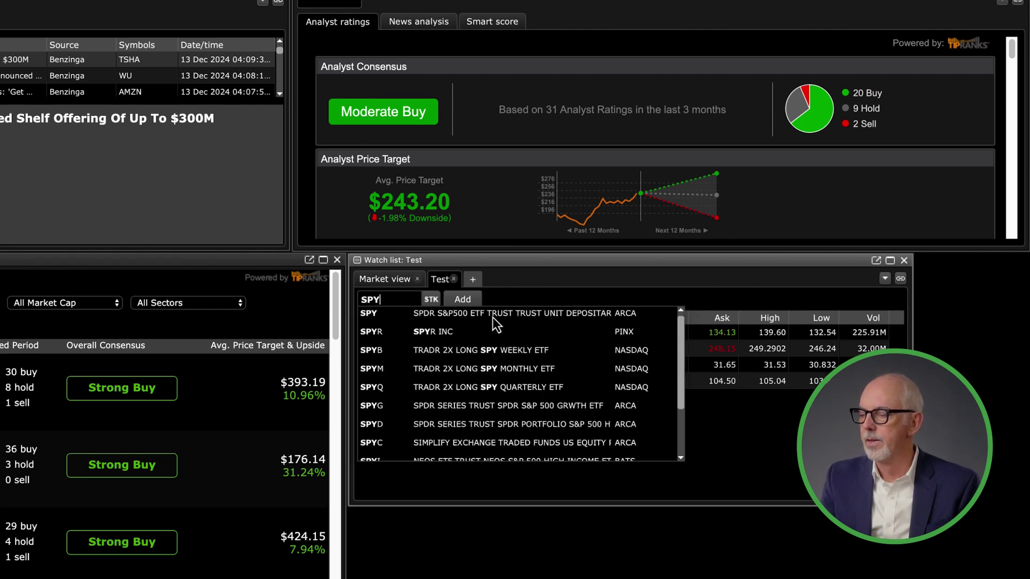
{"action": "key", "text": "Return"}
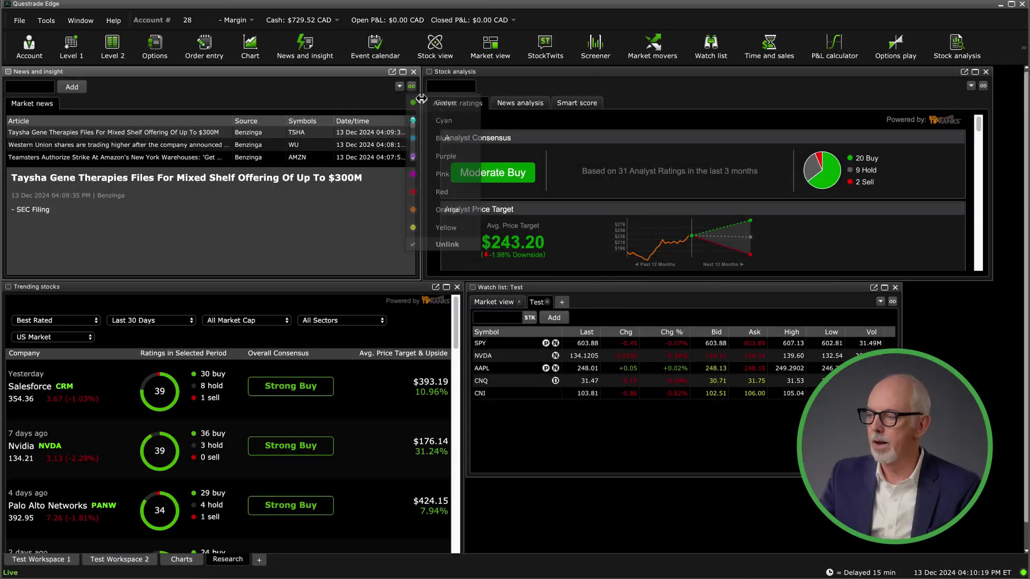
Step: Link the Test watch list to the Green group
{"action": "left_click", "coordinate": [984, 86]}
{"action": "left_click", "coordinate": [926, 241]}
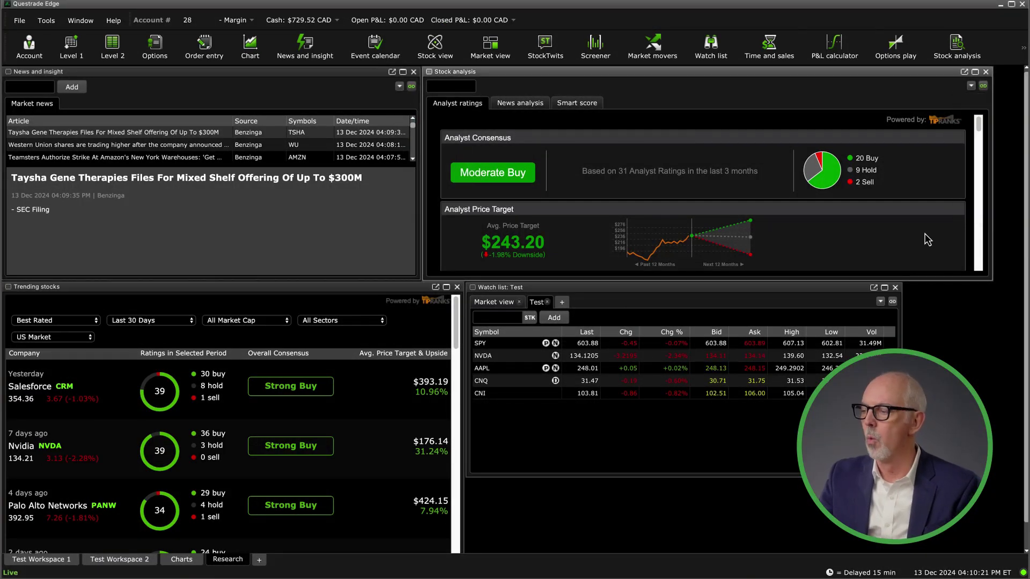
{"action": "left_click", "coordinate": [893, 302]}
{"action": "left_click", "coordinate": [900, 317]}
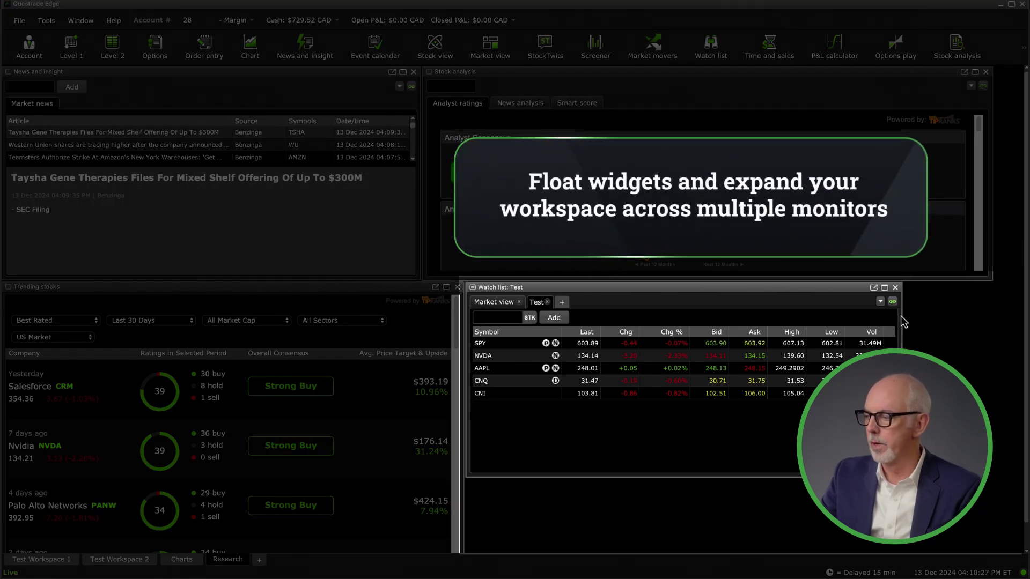
Step: Float the watch list as its own window, move it around, then dock it back
{"action": "left_click", "coordinate": [874, 287]}
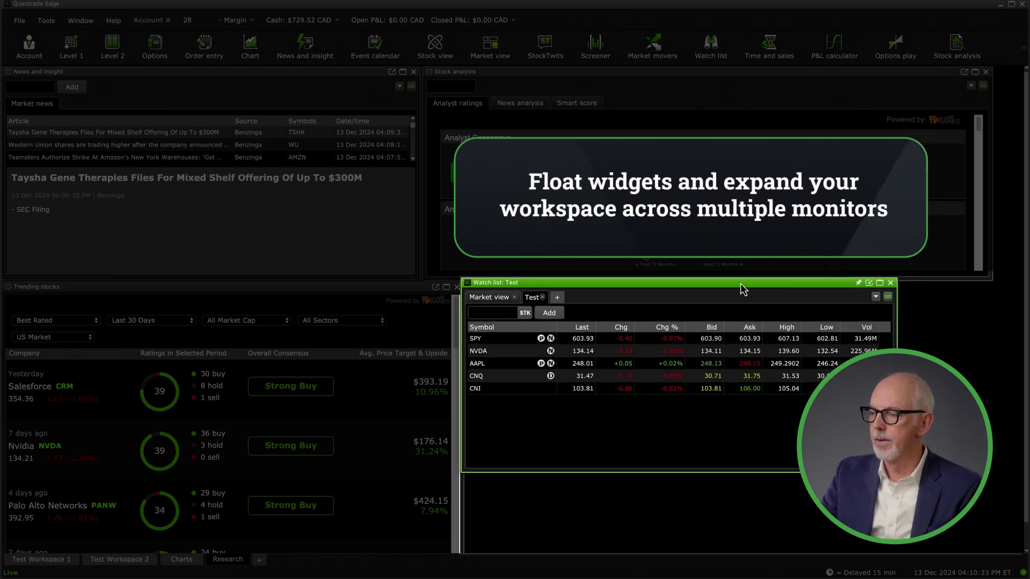
{"action": "left_click_drag", "start_coordinate": [743, 288], "coordinate": [1028, 300]}
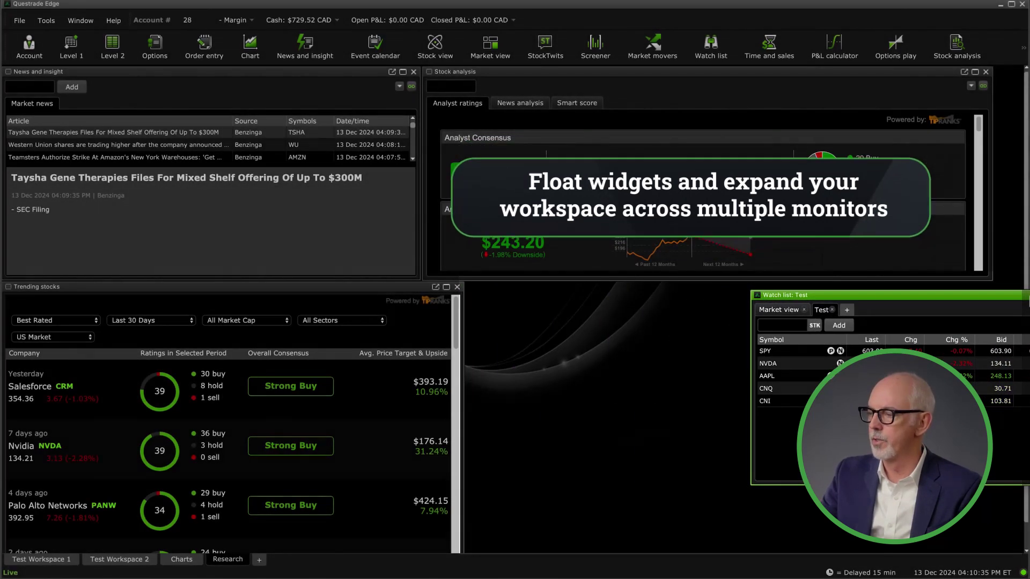
{"action": "left_click_drag", "start_coordinate": [1027, 300], "coordinate": [746, 288]}
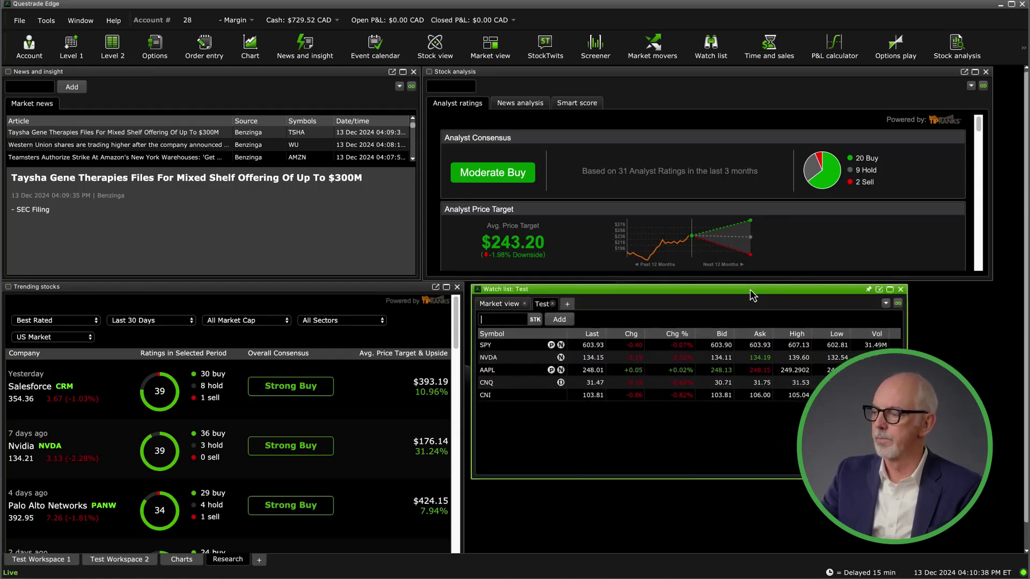
{"action": "left_click", "coordinate": [876, 289]}
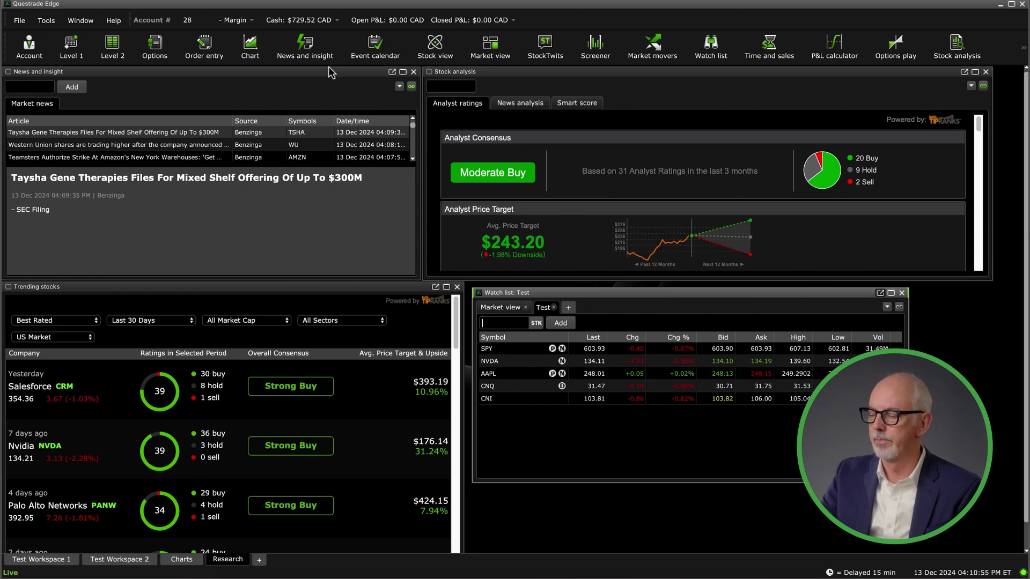
Step: Save the current layout as 'Test Layout' with File > Save as
{"action": "left_click", "coordinate": [18, 20]}
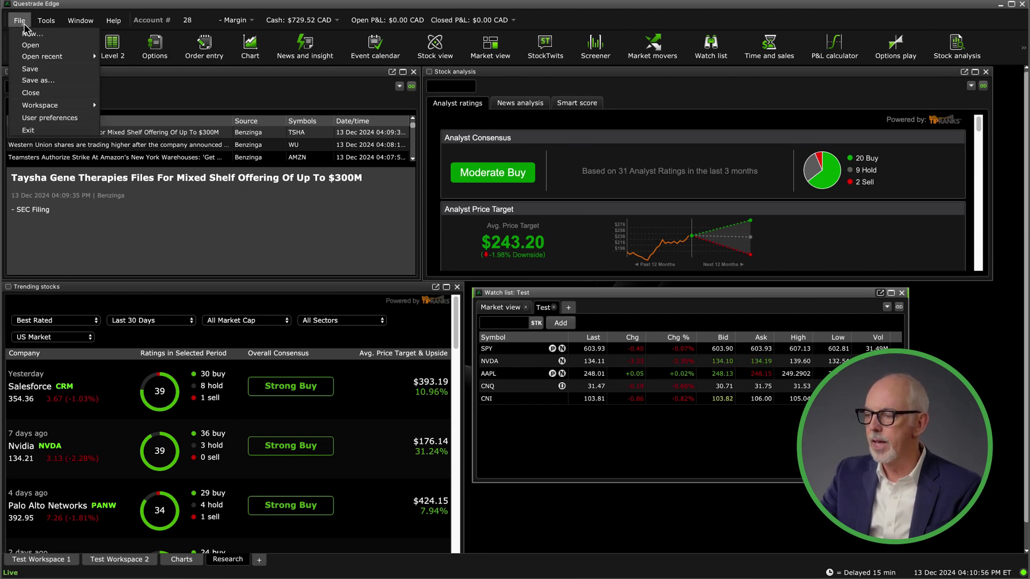
{"action": "left_click", "coordinate": [35, 81]}
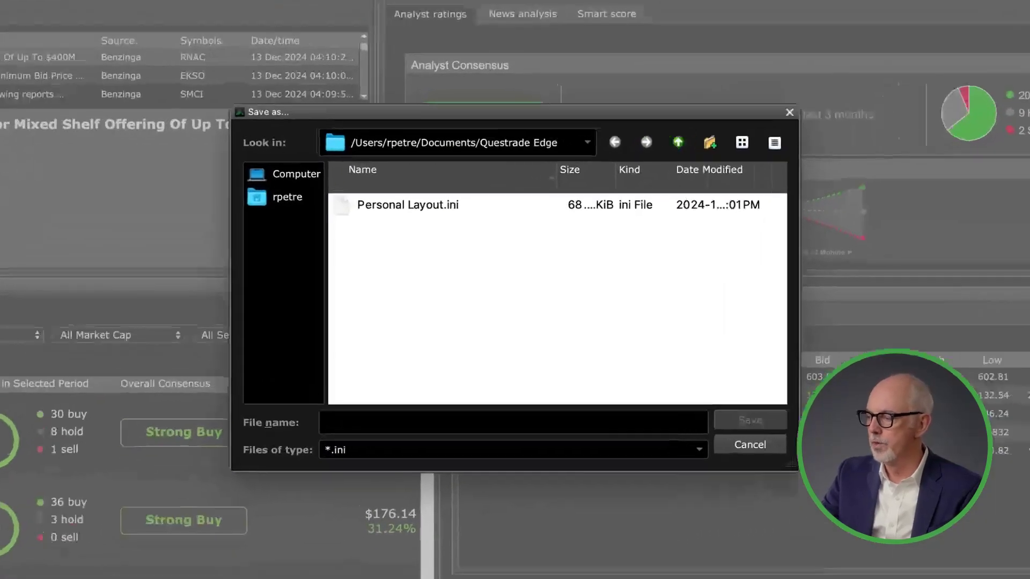
{"action": "type", "text": "Test Layout"}
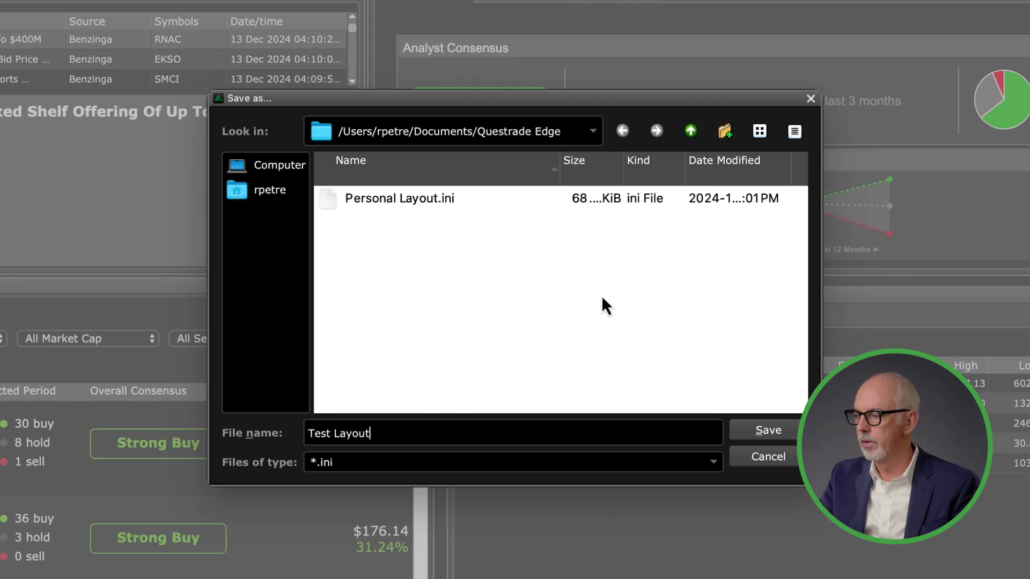
{"action": "left_click", "coordinate": [768, 430]}
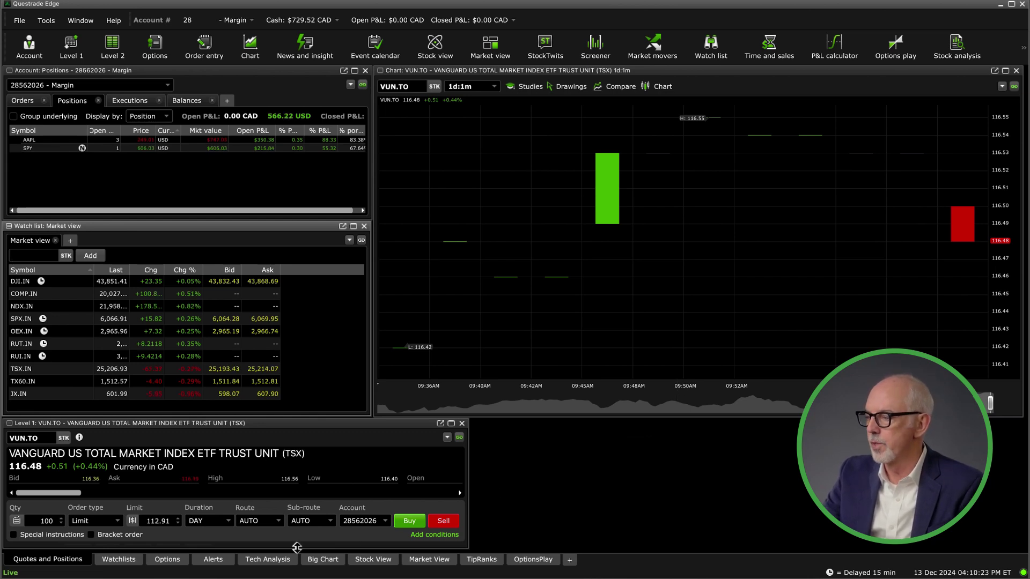
Step: Tour the Tech Analysis, Big Chart and Stock View layouts, ending on Watchlists
{"action": "left_click", "coordinate": [267, 560]}
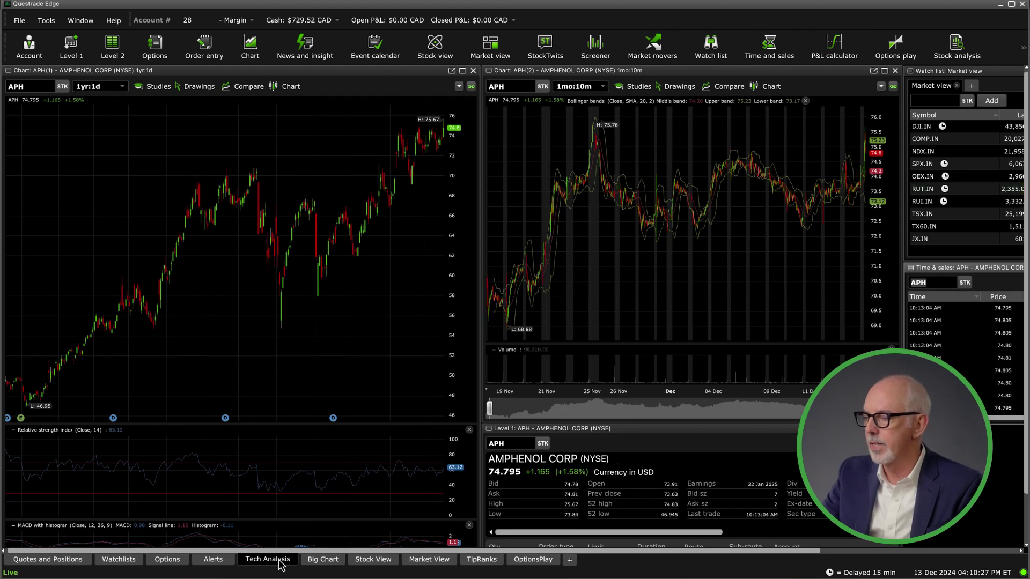
{"action": "left_click", "coordinate": [322, 559]}
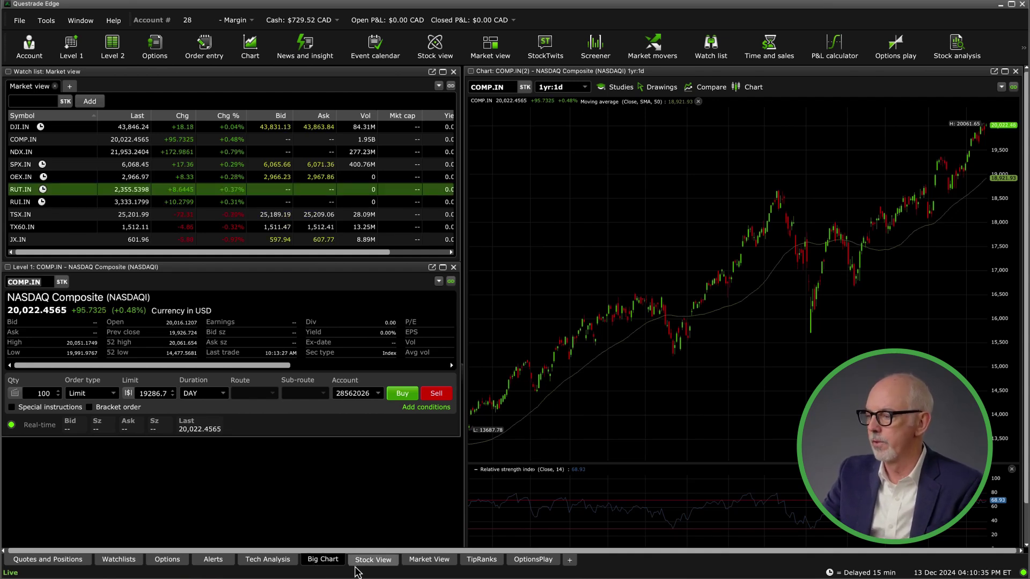
{"action": "left_click", "coordinate": [371, 560]}
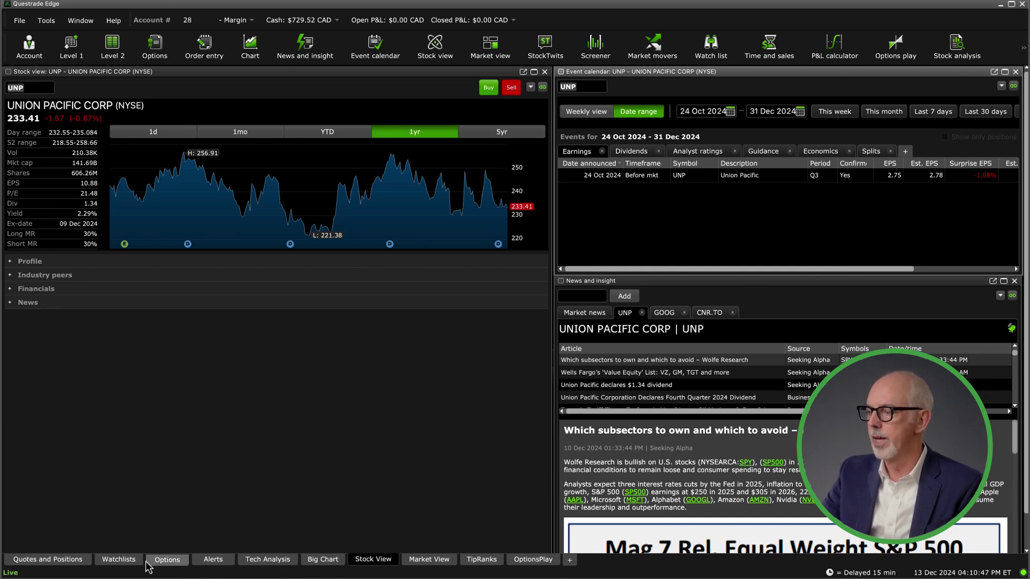
{"action": "left_click", "coordinate": [119, 559]}
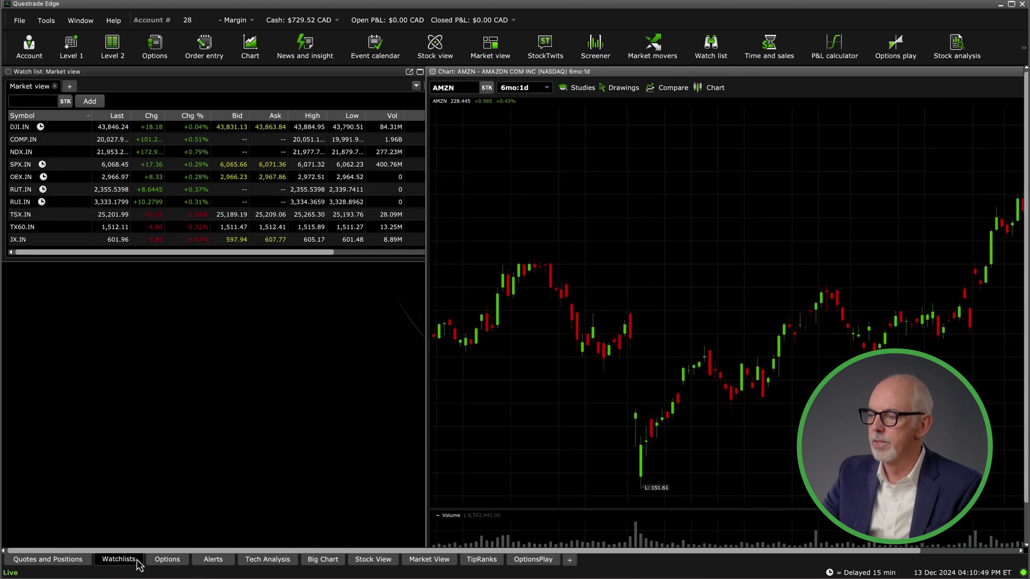